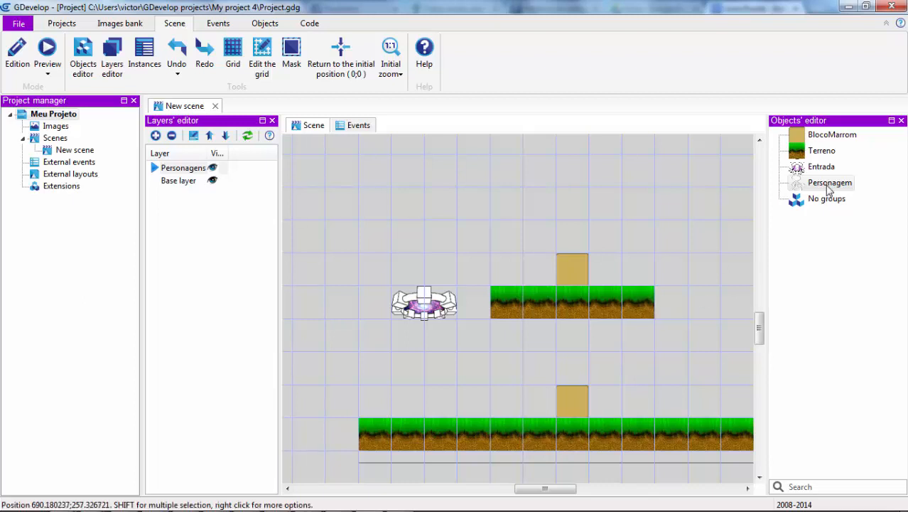
Step: Set the Personagem sprite's Origin point to X 15, Y 32 and close the sprite editor
{"action": "left_click", "coordinate": [829, 185]}
{"action": "double_click", "coordinate": [830, 186]}
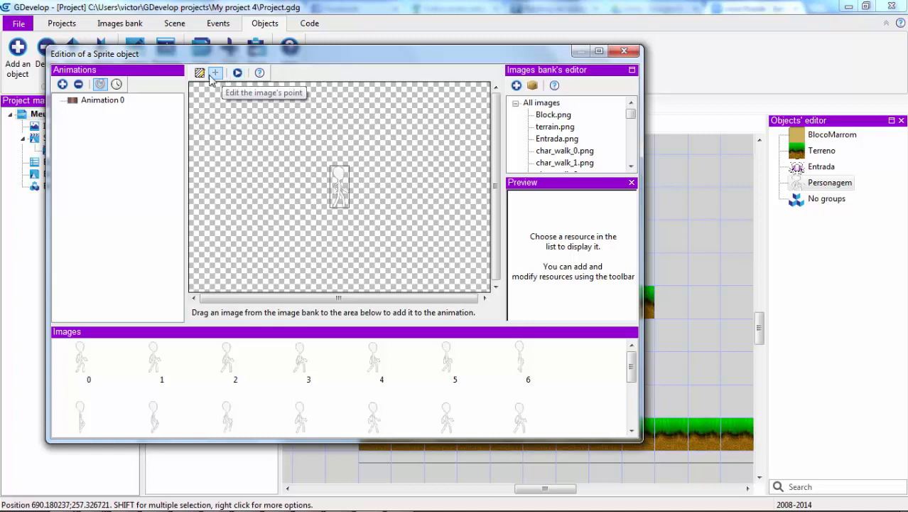
{"action": "left_click", "coordinate": [215, 74]}
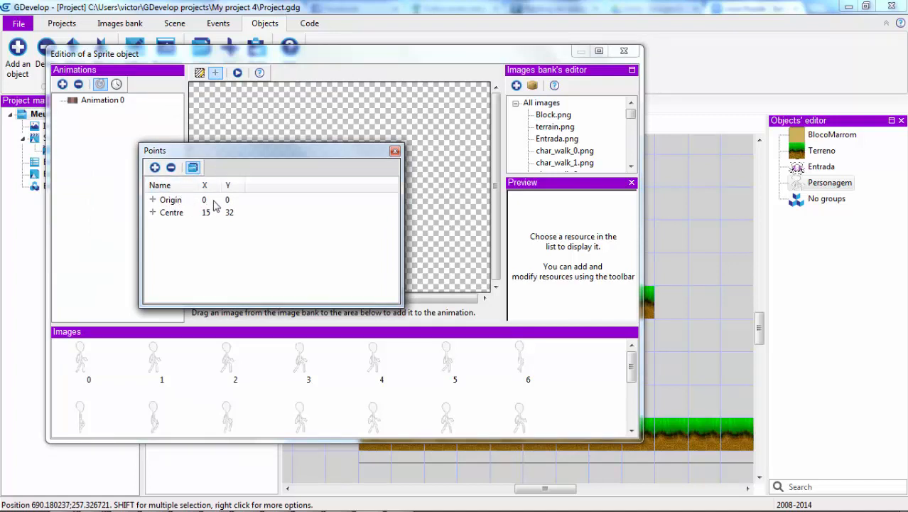
{"action": "left_click_drag", "start_coordinate": [242, 159], "coordinate": [302, 240]}
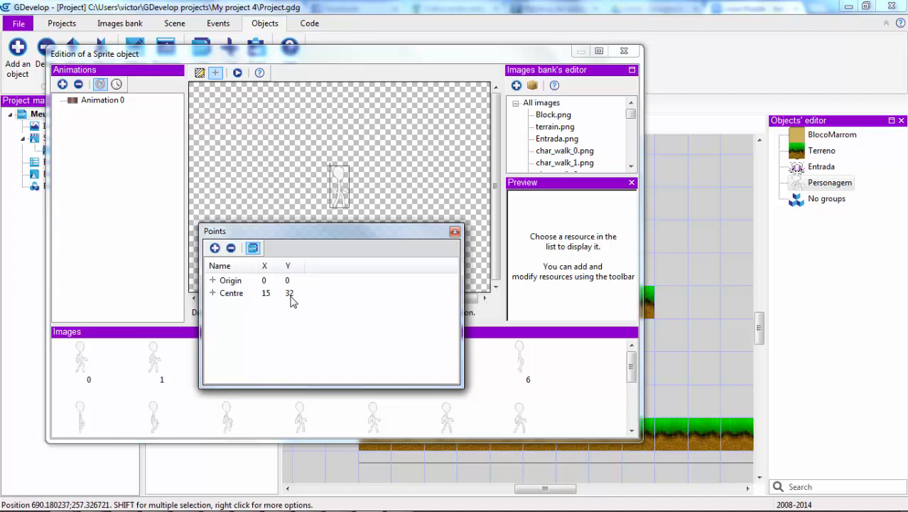
{"action": "double_click", "coordinate": [264, 281]}
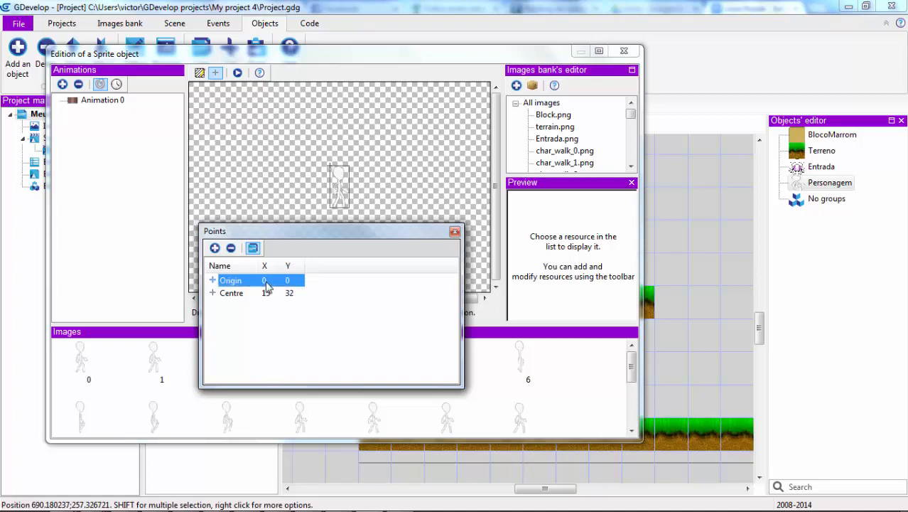
{"action": "left_click_drag", "start_coordinate": [311, 271], "coordinate": [314, 301]}
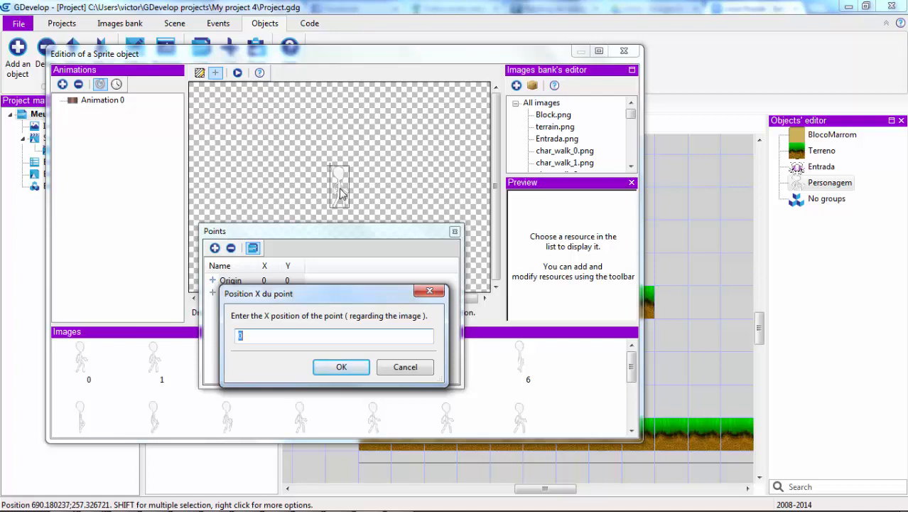
{"action": "left_click_drag", "start_coordinate": [326, 298], "coordinate": [328, 308]}
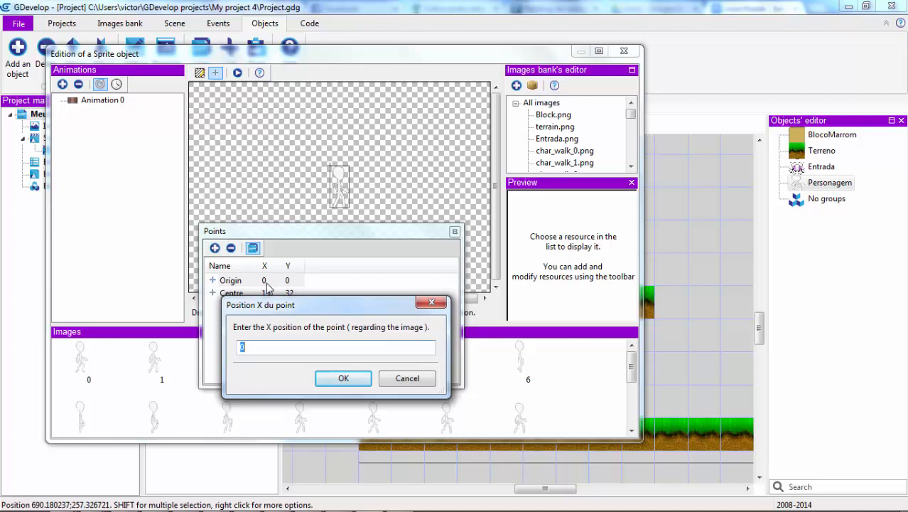
{"action": "left_click_drag", "start_coordinate": [272, 311], "coordinate": [263, 334]}
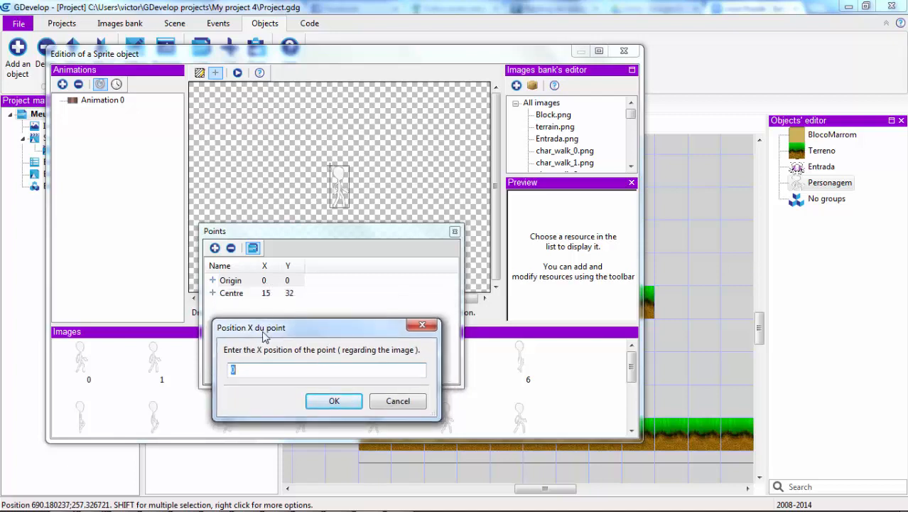
{"action": "left_click", "coordinate": [334, 401]}
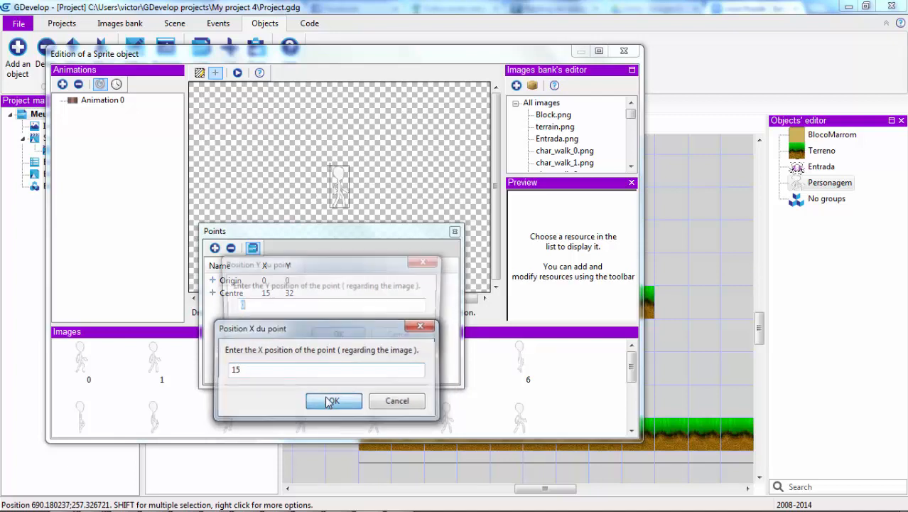
{"action": "left_click_drag", "start_coordinate": [310, 271], "coordinate": [301, 327]}
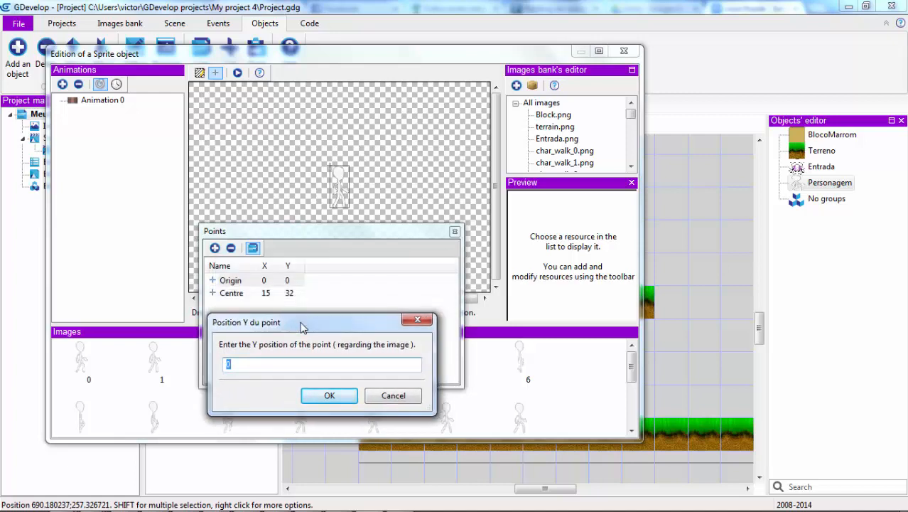
{"action": "left_click", "coordinate": [343, 396]}
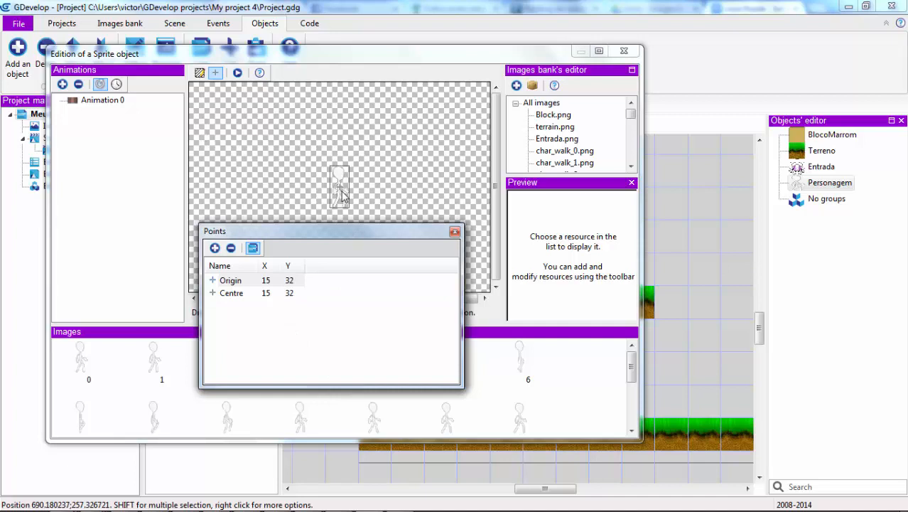
{"action": "left_click", "coordinate": [454, 234]}
{"action": "left_click", "coordinate": [624, 52]}
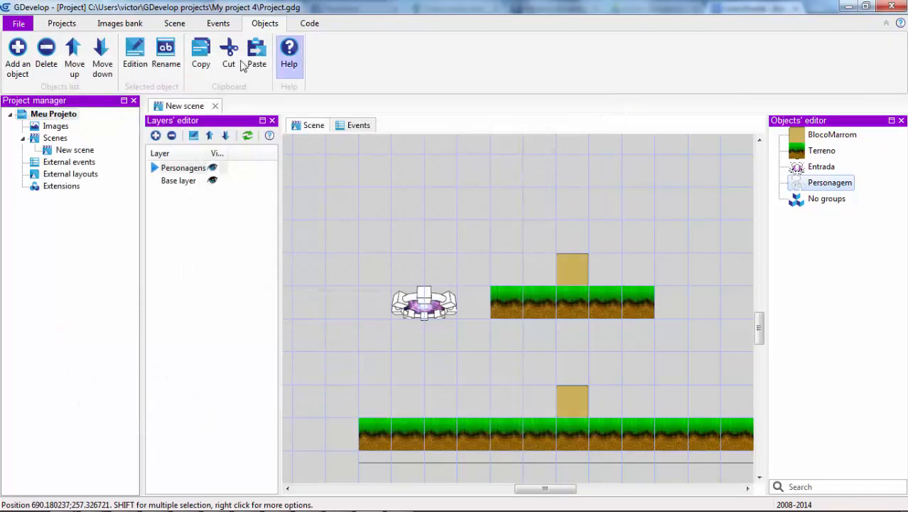
Step: Preview the scene to check where Personagem is created relative to Entrada, and return to edition mode
{"action": "left_click", "coordinate": [177, 24]}
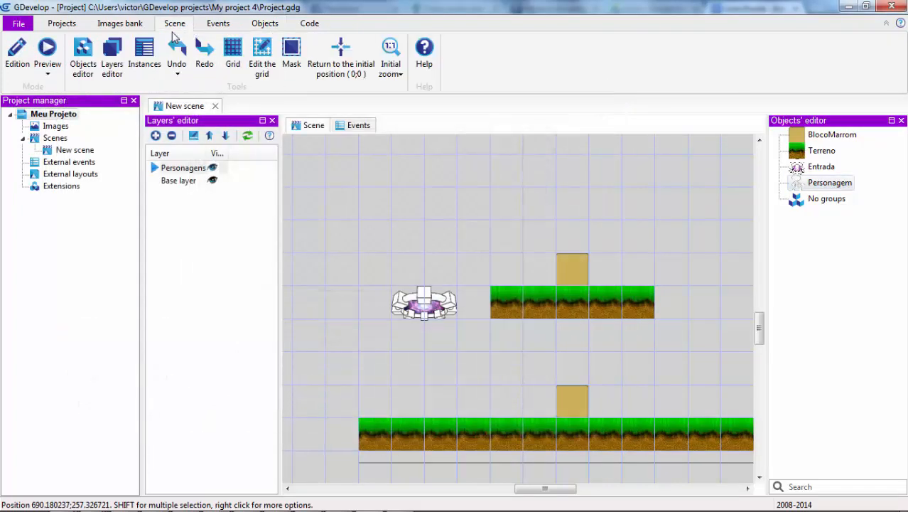
{"action": "left_click", "coordinate": [48, 73]}
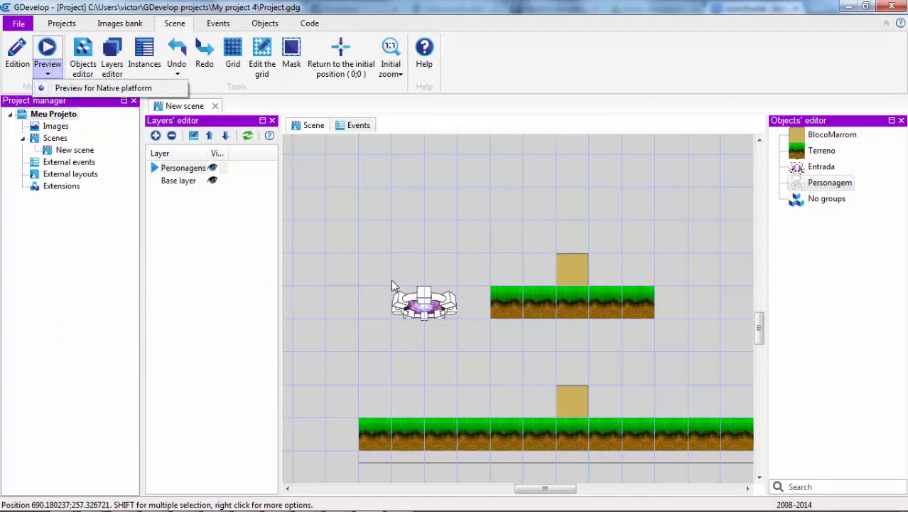
{"action": "left_click", "coordinate": [48, 54]}
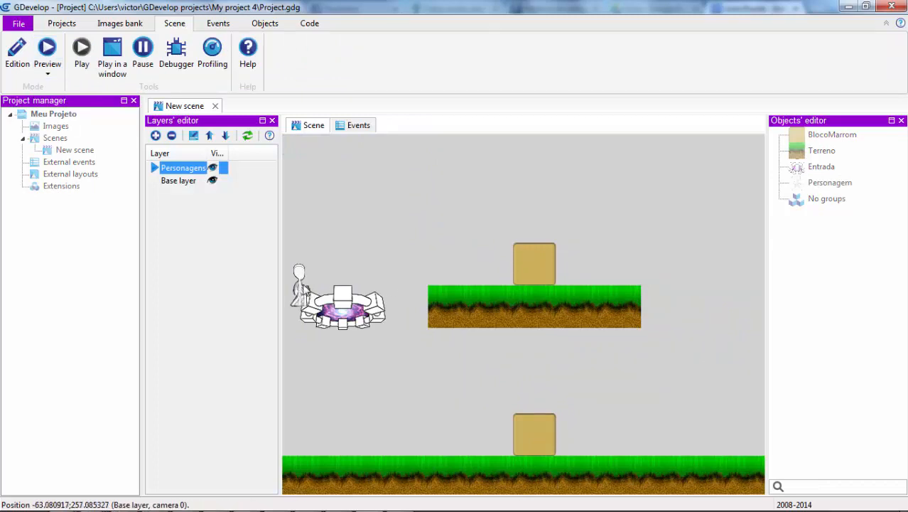
{"action": "left_click", "coordinate": [17, 54]}
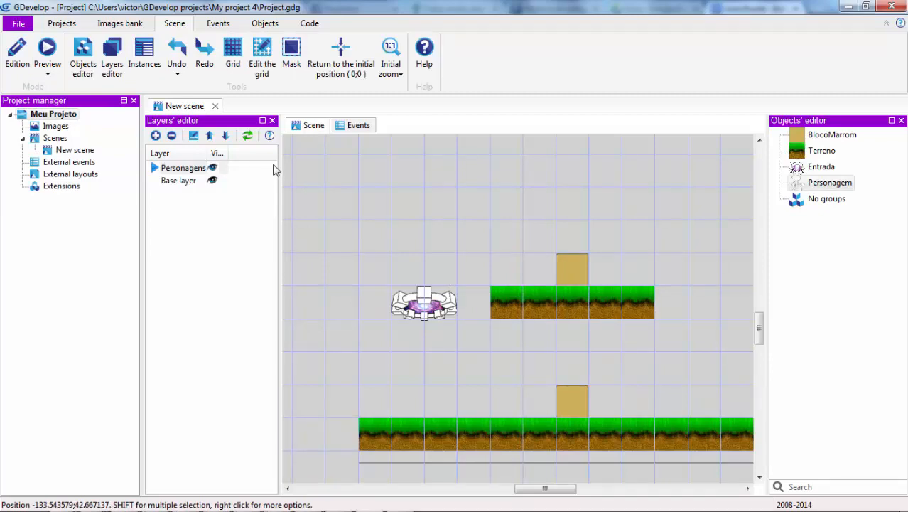
Step: Reset the Personagem sprite's Origin point to X 0, Y 0 and close the sprite editor
{"action": "double_click", "coordinate": [799, 184]}
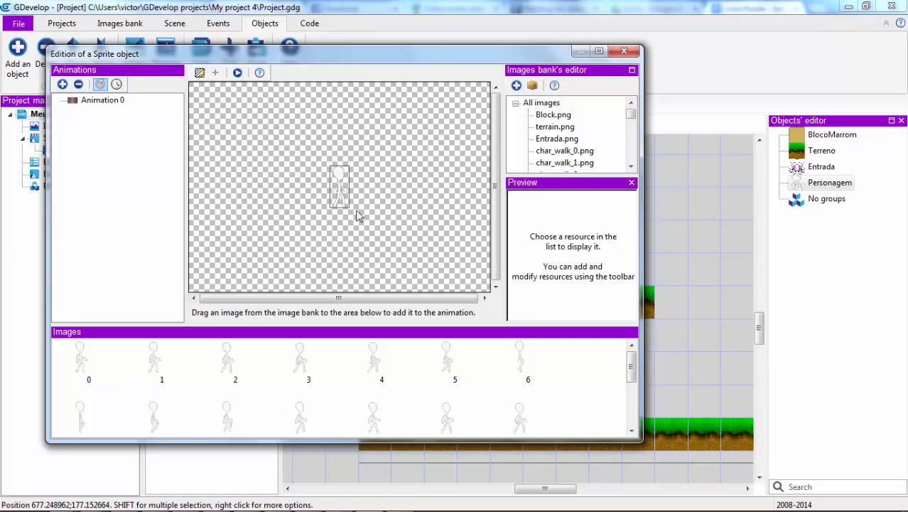
{"action": "left_click", "coordinate": [217, 73]}
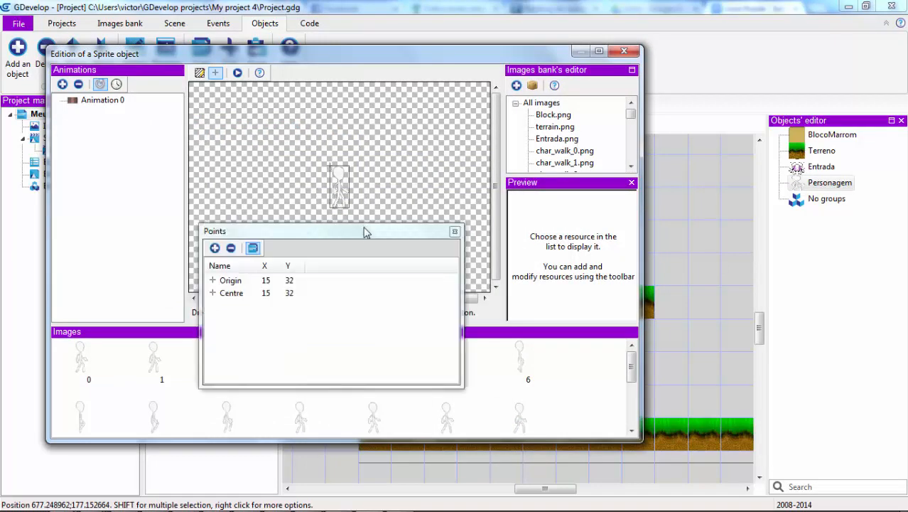
{"action": "left_click", "coordinate": [271, 283]}
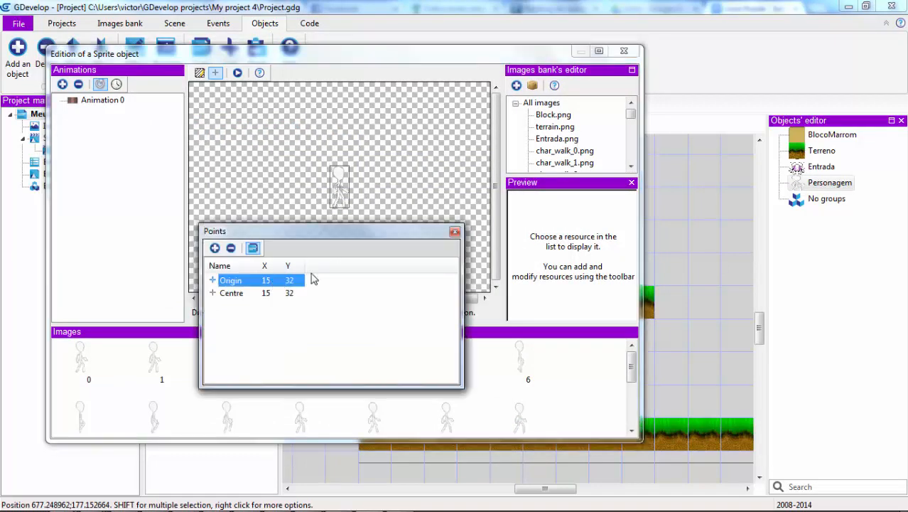
{"action": "left_click", "coordinate": [267, 282]}
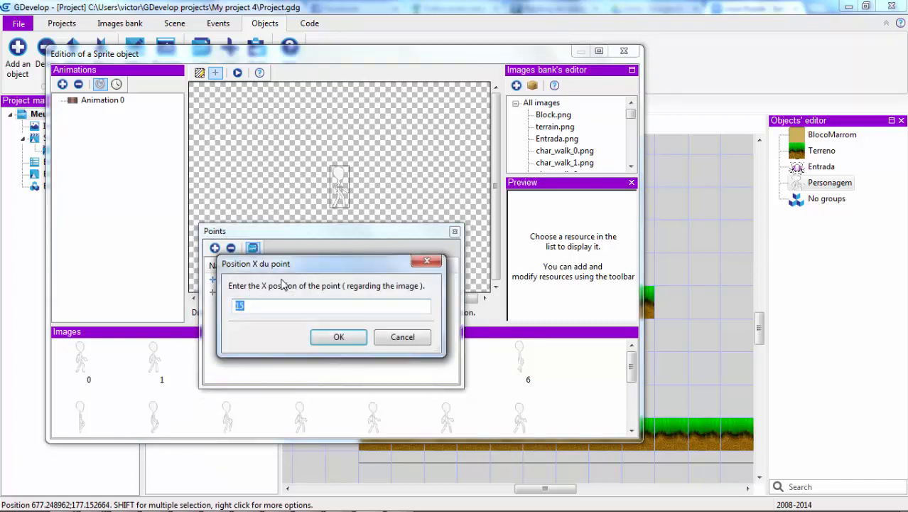
{"action": "left_click", "coordinate": [337, 334]}
{"action": "type", "text": "0"}
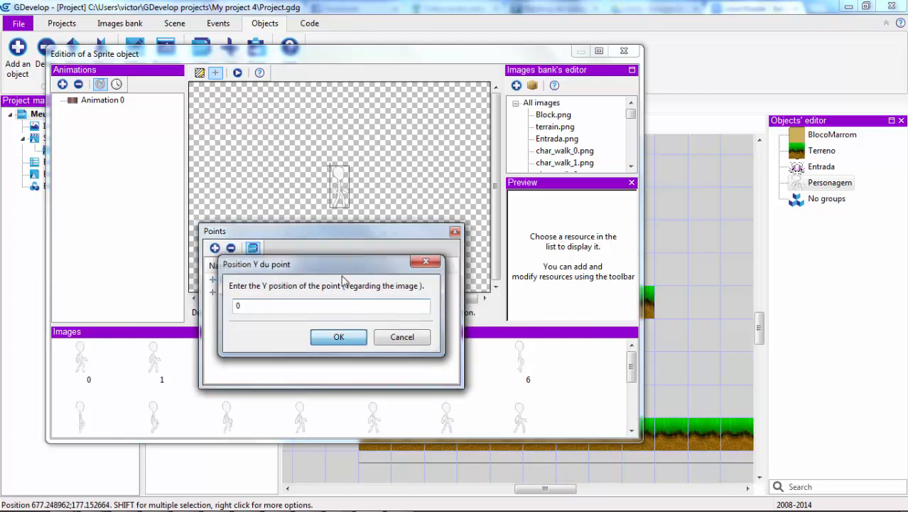
{"action": "key", "text": "Return"}
{"action": "left_click", "coordinate": [455, 231]}
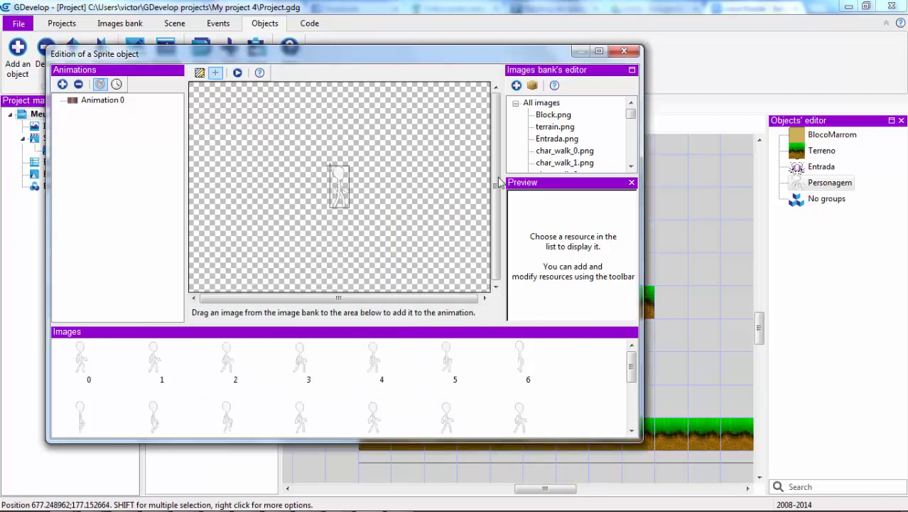
{"action": "left_click", "coordinate": [624, 52]}
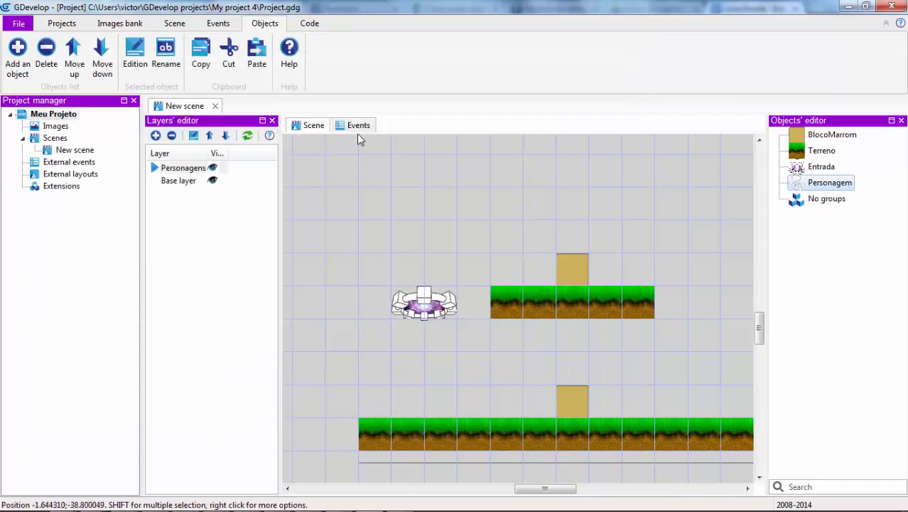
Step: Review the position expressions in the "Criador" timer event's action that creates Personagem, comparing them with the scene layout
{"action": "left_click", "coordinate": [358, 127]}
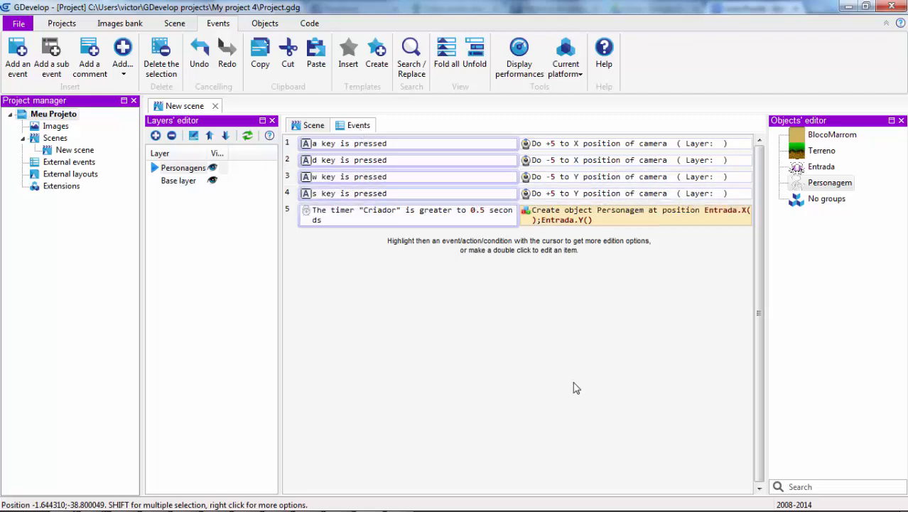
{"action": "double_click", "coordinate": [635, 217]}
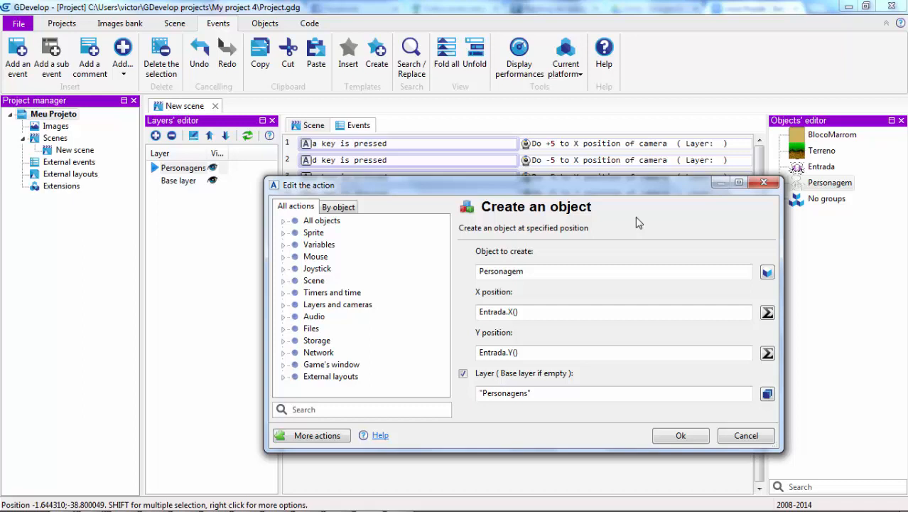
{"action": "left_click", "coordinate": [552, 309]}
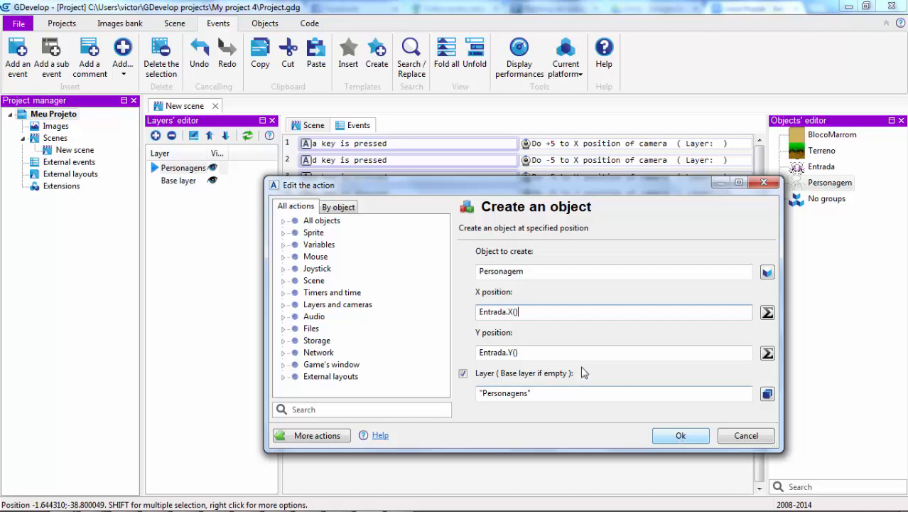
{"action": "left_click", "coordinate": [681, 436]}
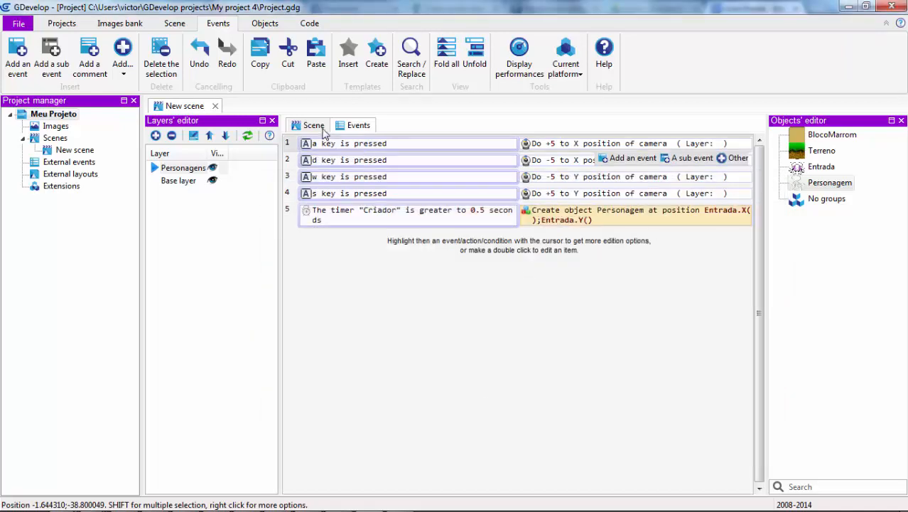
{"action": "left_click", "coordinate": [313, 125]}
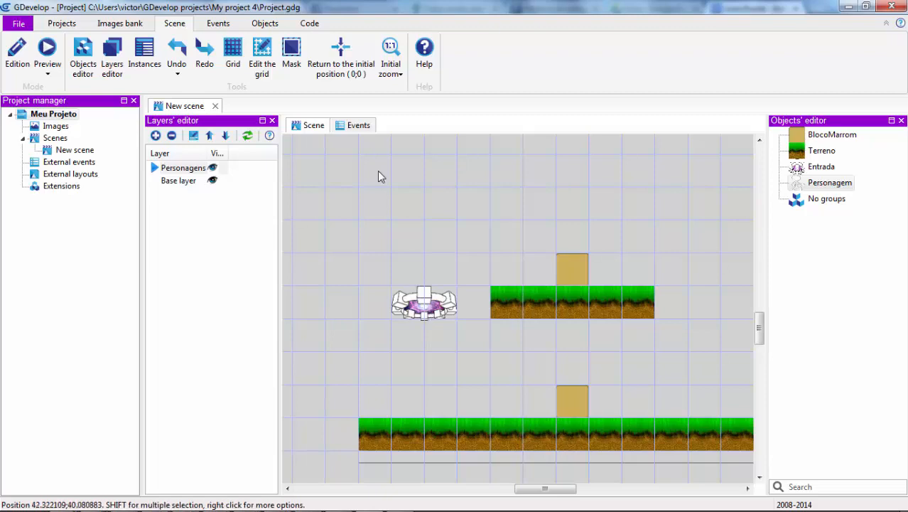
{"action": "left_click", "coordinate": [359, 125]}
{"action": "double_click", "coordinate": [607, 226]}
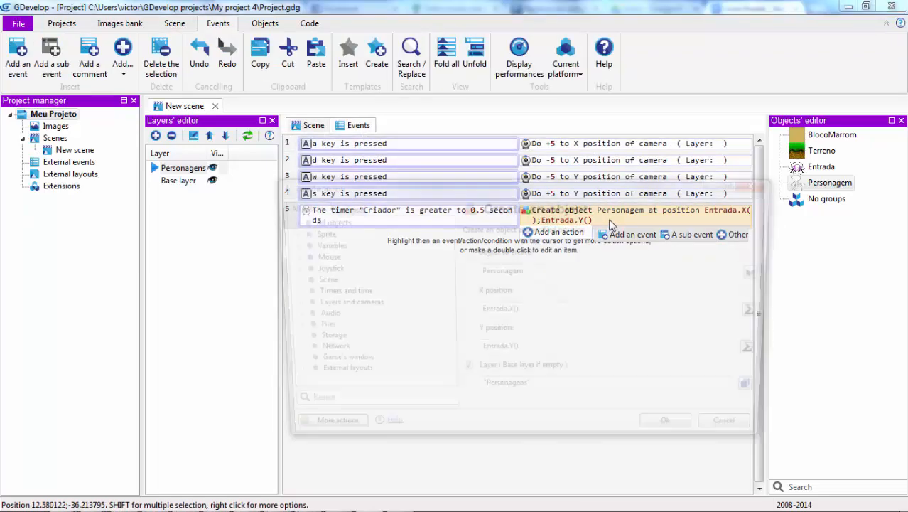
{"action": "left_click", "coordinate": [550, 315]}
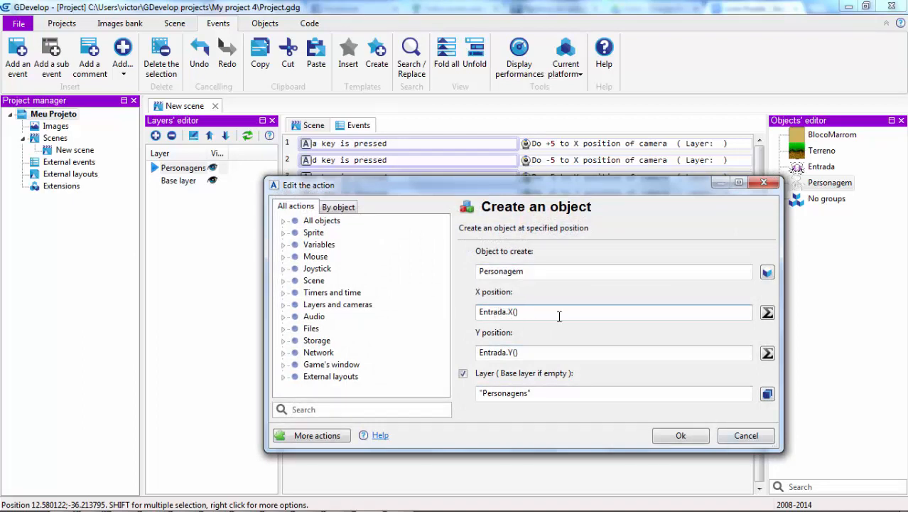
{"action": "left_click", "coordinate": [681, 436]}
Step: Check the Centre point coordinates of the Entrada sprite and close its editor
{"action": "double_click", "coordinate": [799, 170]}
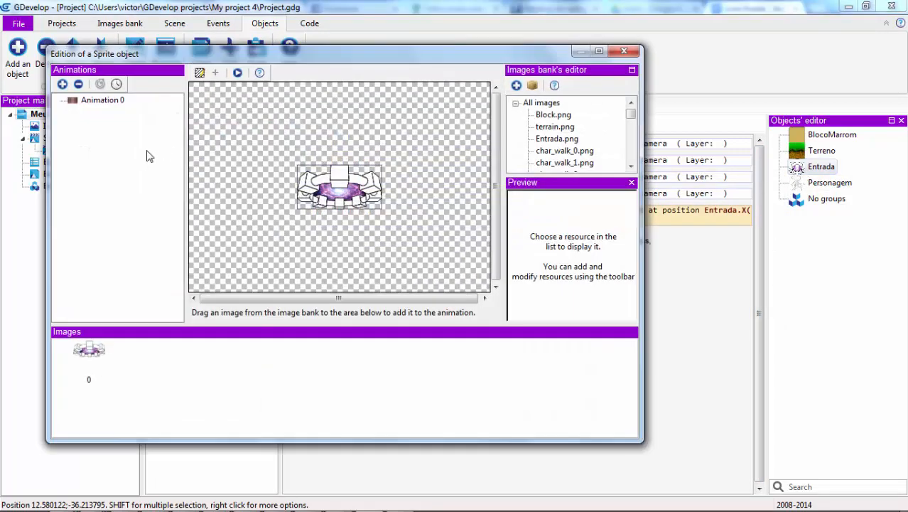
{"action": "left_click", "coordinate": [216, 73]}
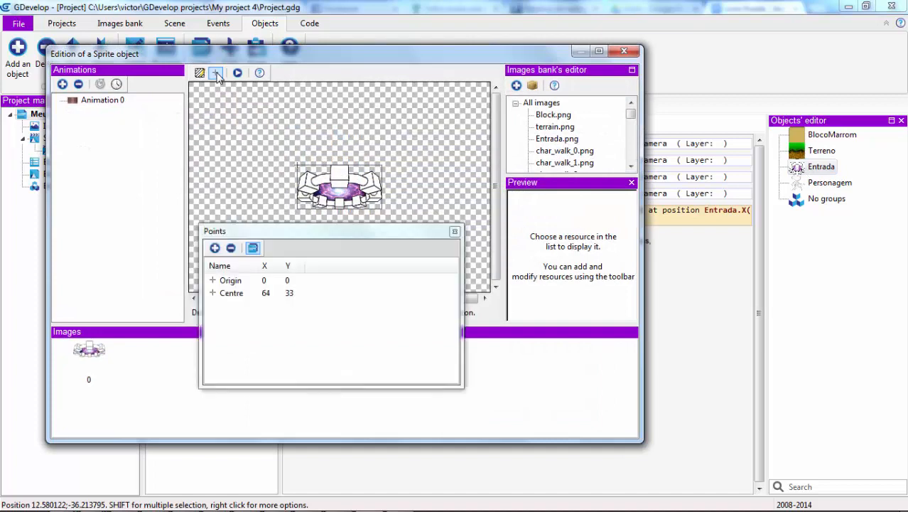
{"action": "left_click_drag", "start_coordinate": [283, 233], "coordinate": [418, 259]}
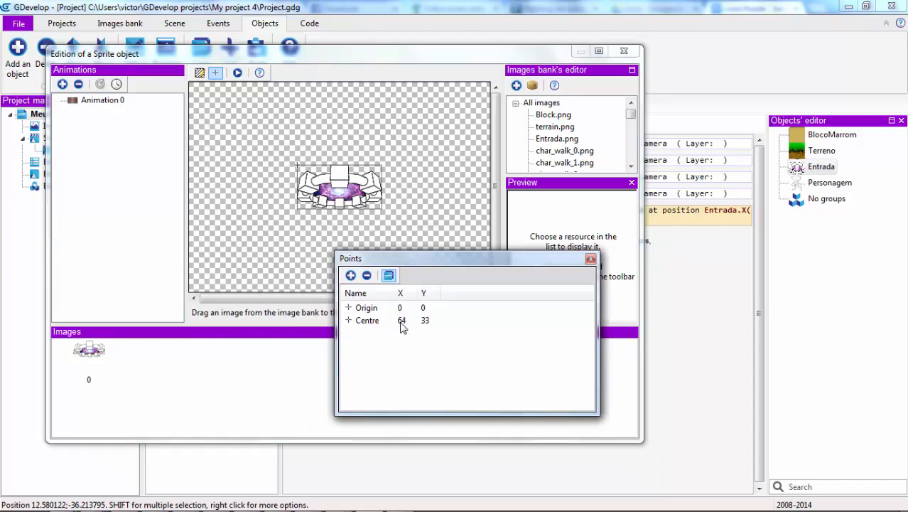
{"action": "left_click", "coordinate": [590, 260]}
{"action": "left_click", "coordinate": [624, 52]}
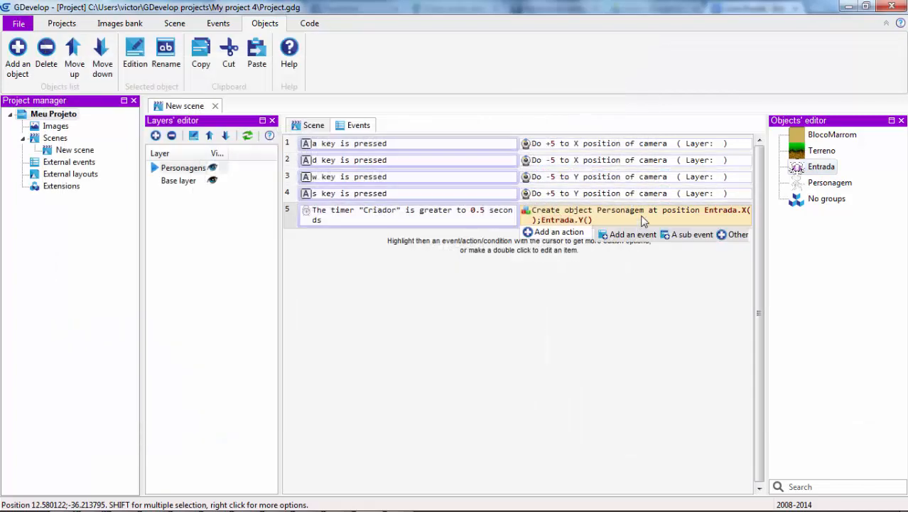
Step: Set the Personagem creation action's X position to Entrada.X()+64 and Y position to Entrada.Y()+33
{"action": "double_click", "coordinate": [643, 221]}
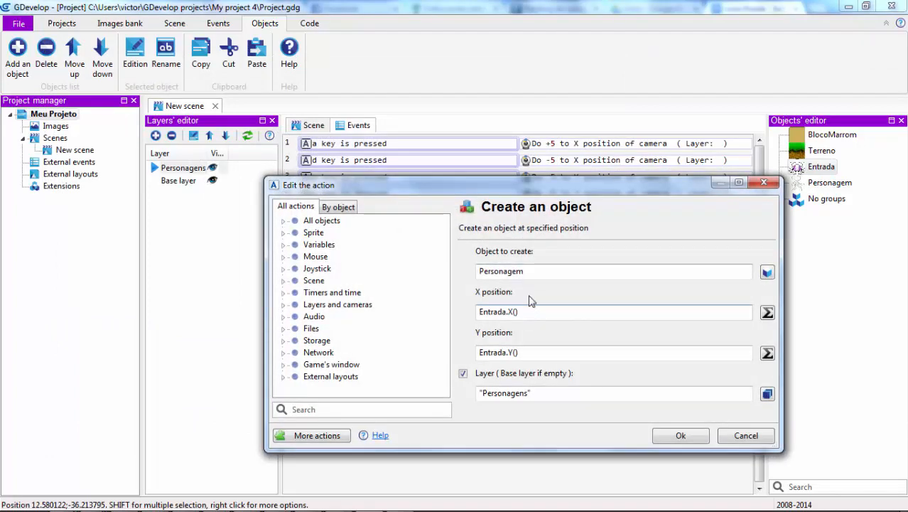
{"action": "type", "text": "+64"}
{"action": "left_click", "coordinate": [537, 351]}
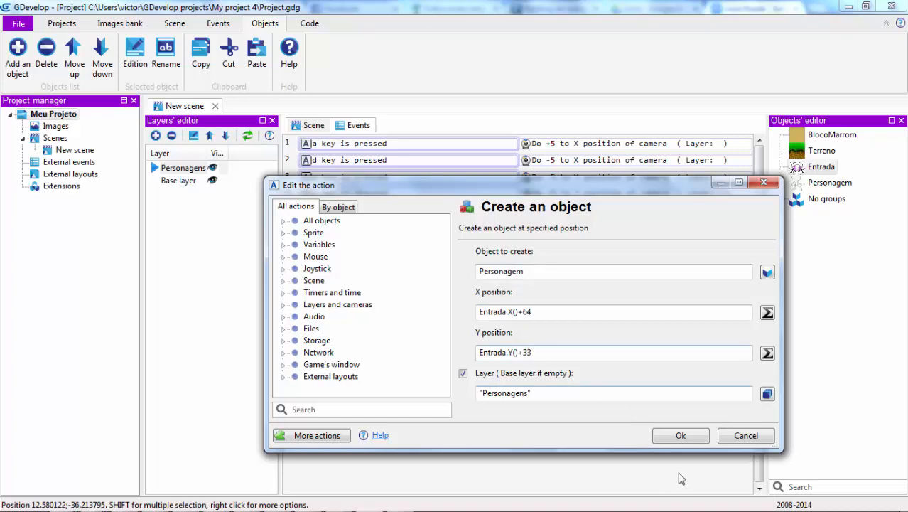
{"action": "left_click", "coordinate": [681, 435]}
Step: Preview the scene to check Personagem's creation position, and return to the scene's event list
{"action": "left_click", "coordinate": [314, 128]}
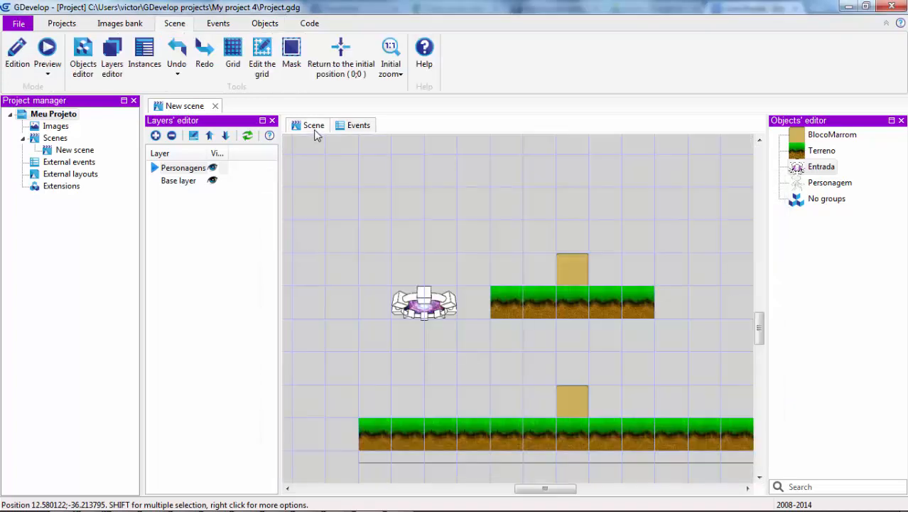
{"action": "left_click", "coordinate": [47, 53]}
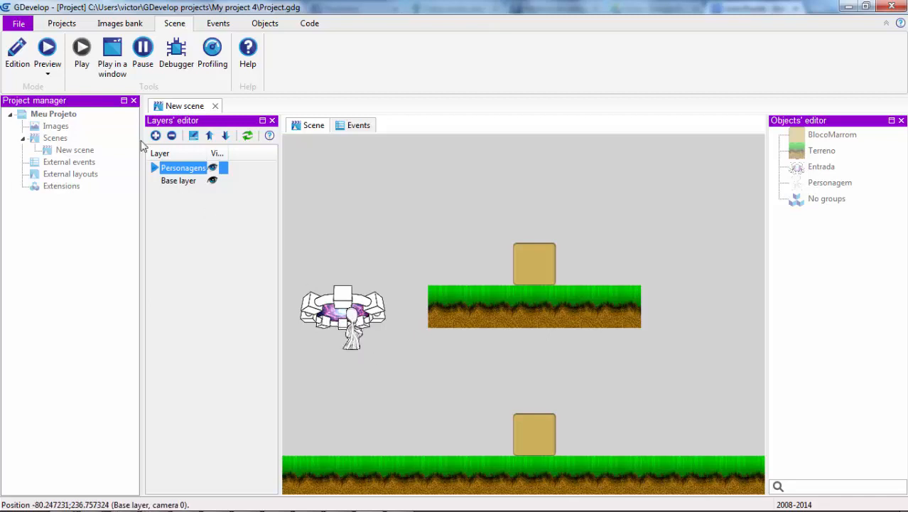
{"action": "left_click", "coordinate": [20, 63]}
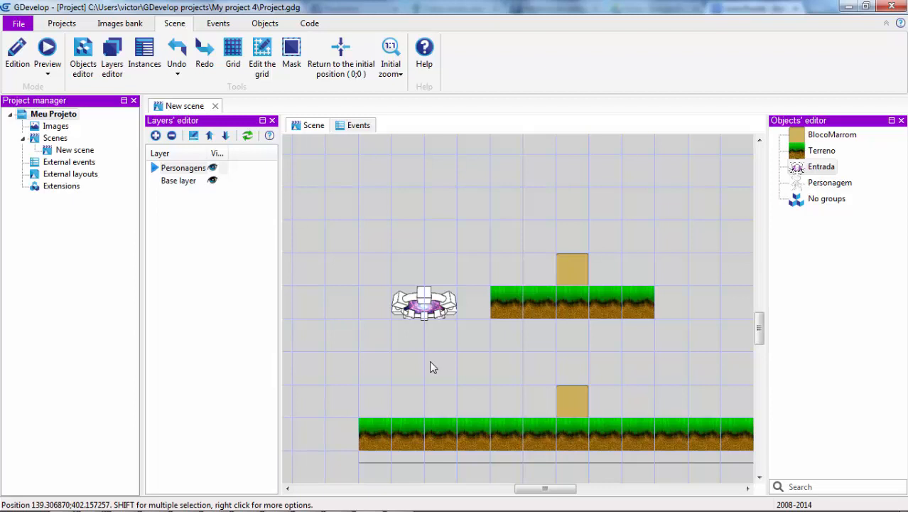
{"action": "left_click", "coordinate": [355, 126]}
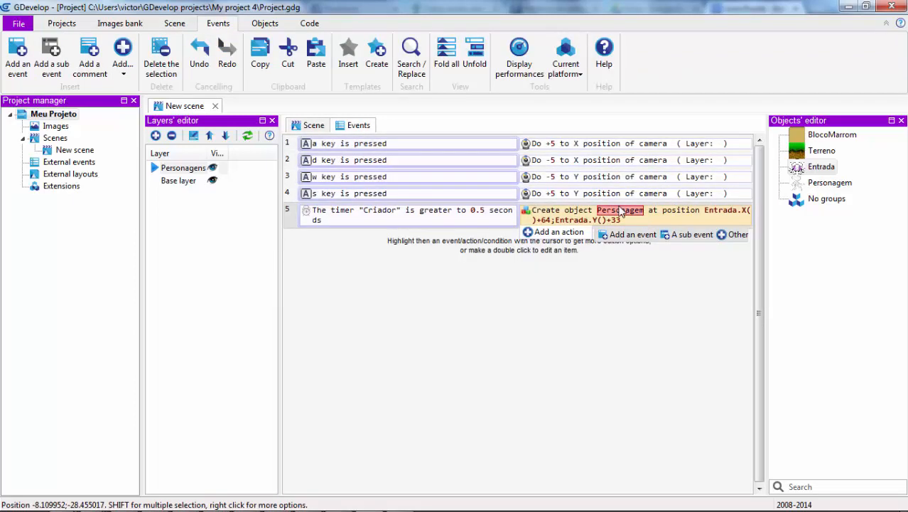